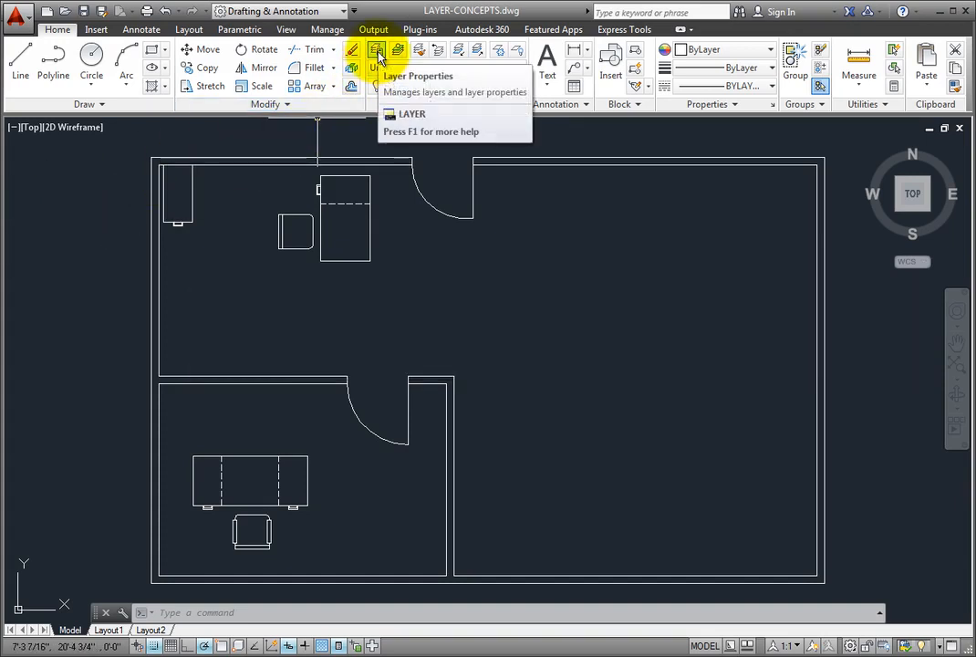
# Step: Open the Layer Properties Manager, reposition its floating palette slightly and make it more compact
pyautogui.click(378, 53)
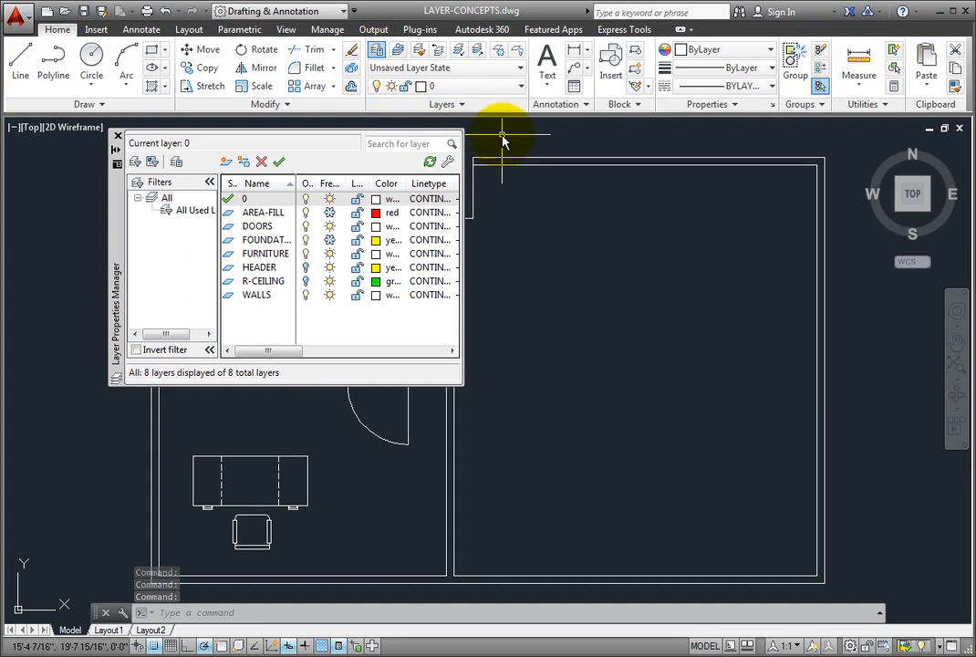
pyautogui.click(378, 53)
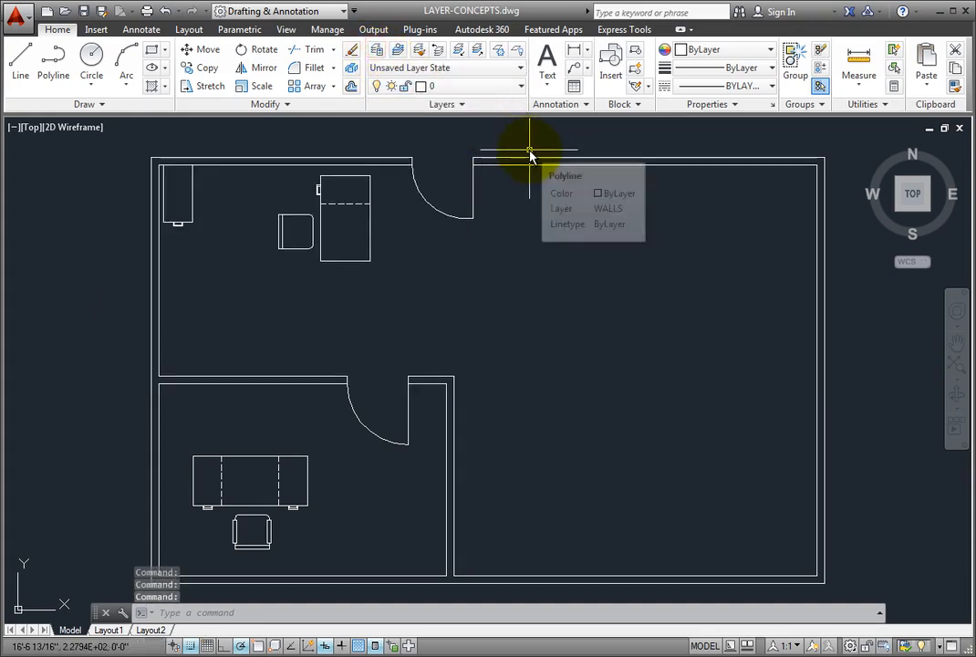
pyautogui.click(378, 53)
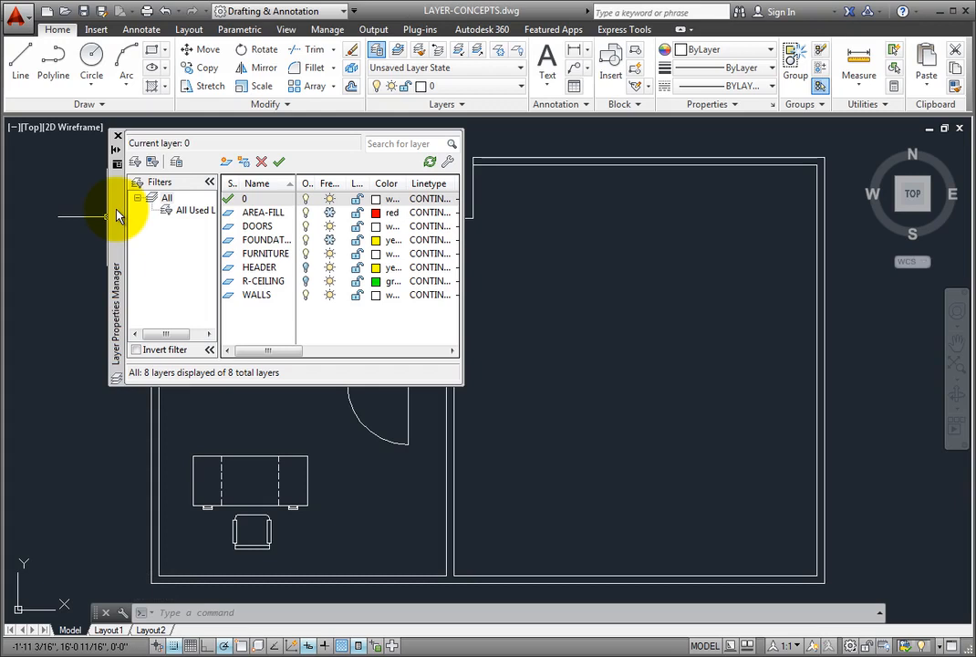
pyautogui.moveTo(117, 215)
pyautogui.mouseDown()
pyautogui.moveTo(96, 210)
pyautogui.moveTo(89, 245)
pyautogui.moveTo(239, 279)
pyautogui.moveTo(205, 231)
pyautogui.moveTo(107, 324)
pyautogui.moveTo(351, 420)
pyautogui.moveTo(342, 319)
pyautogui.moveTo(217, 270)
pyautogui.moveTo(127, 214)
pyautogui.moveTo(119, 220)
pyautogui.mouseUp()
pyautogui.moveTo(467, 391); pyautogui.dragTo(451, 335)
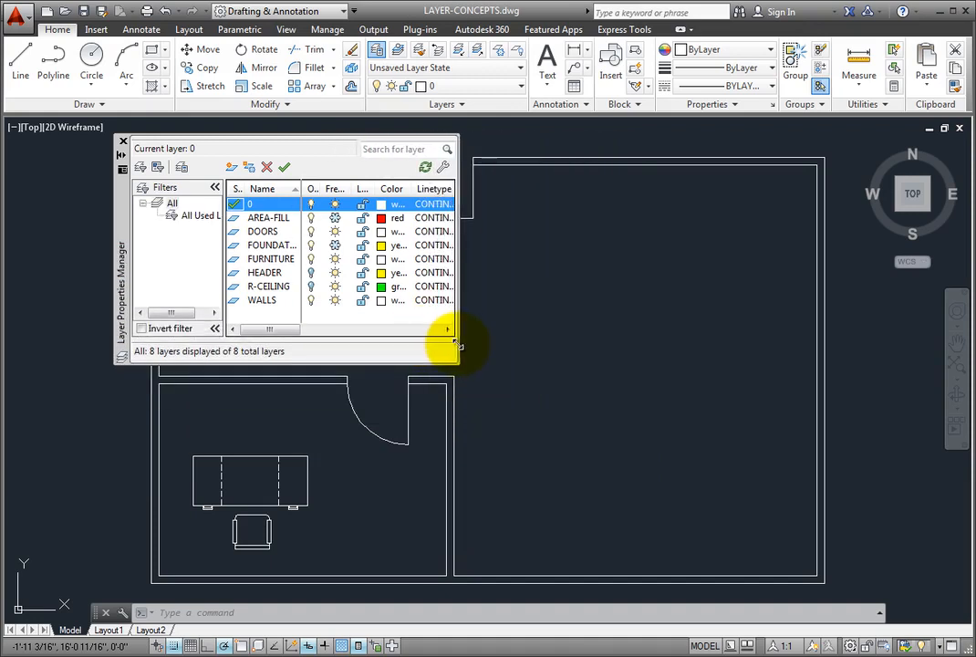
# Step: Dock the Layer Properties Manager as a collapsed palette with the Anchor Left option
pyautogui.rightClick(121, 204)
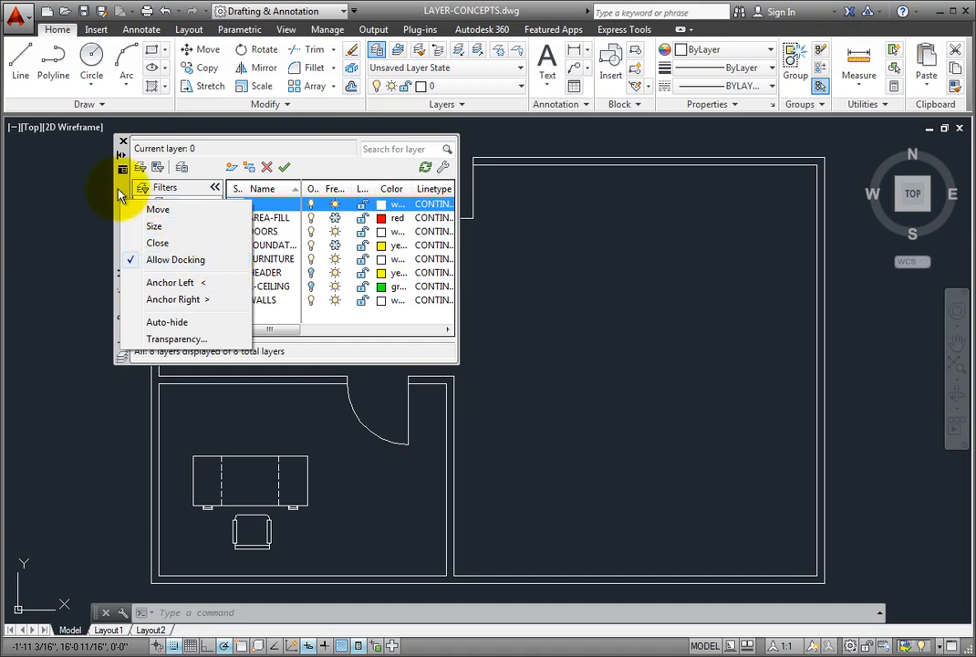
pyautogui.moveTo(113, 192); pyautogui.dragTo(119, 216)
pyautogui.rightClick(120, 218)
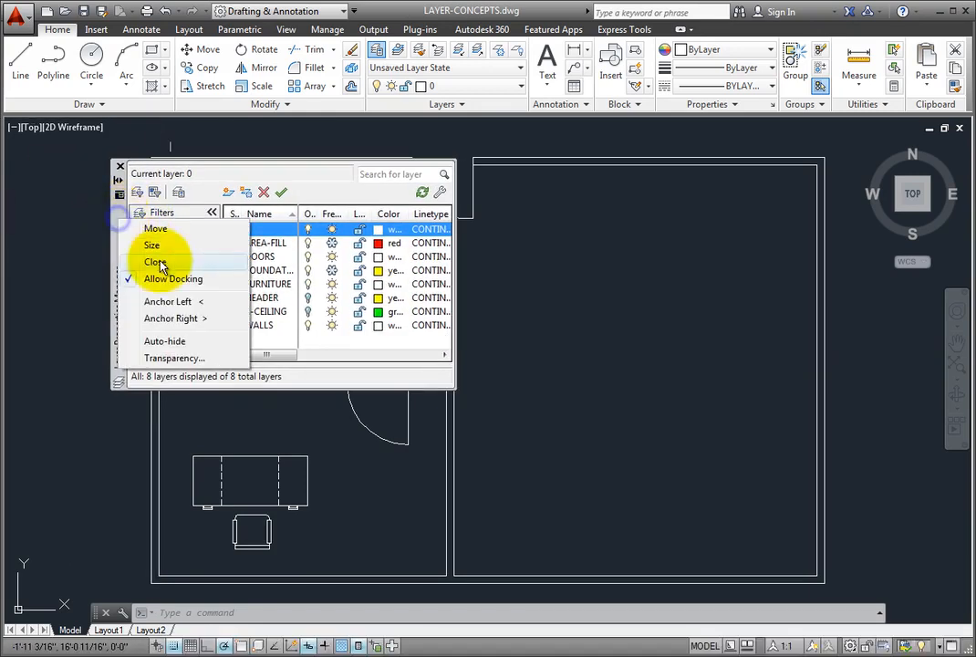
pyautogui.click(181, 304)
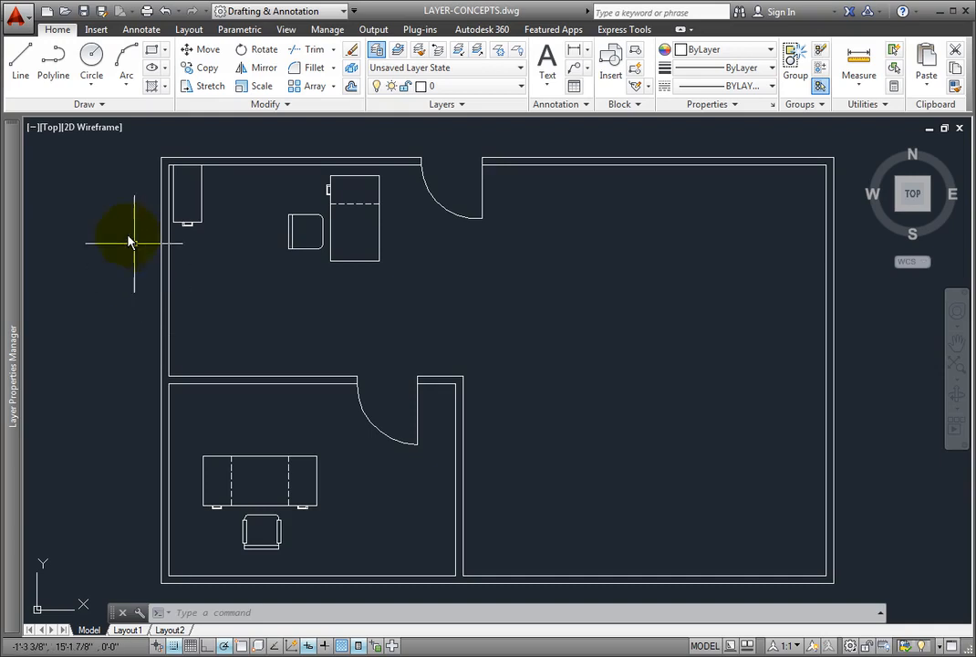
# Step: Start a line with a diagonal segment from below the upper chair, across the inner wall corner, into the large room
pyautogui.click(21, 59)
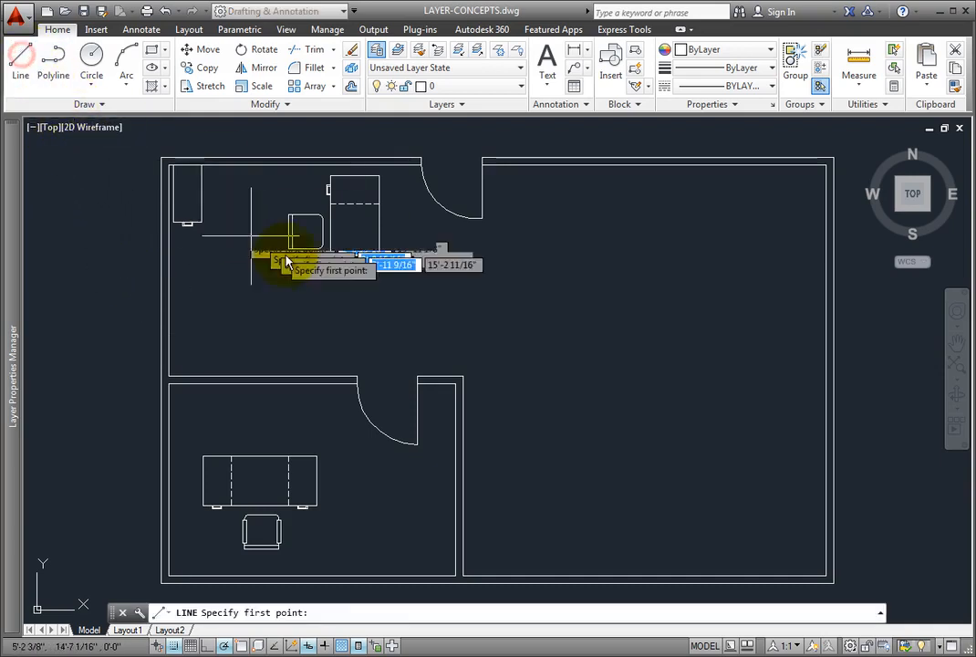
pyautogui.click(314, 321)
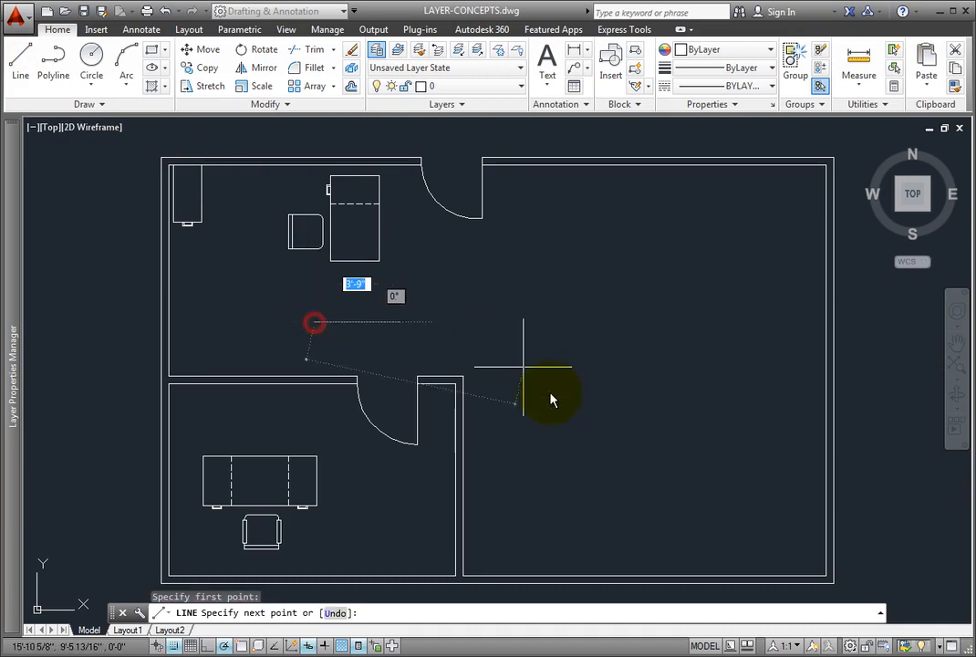
pyautogui.click(607, 475)
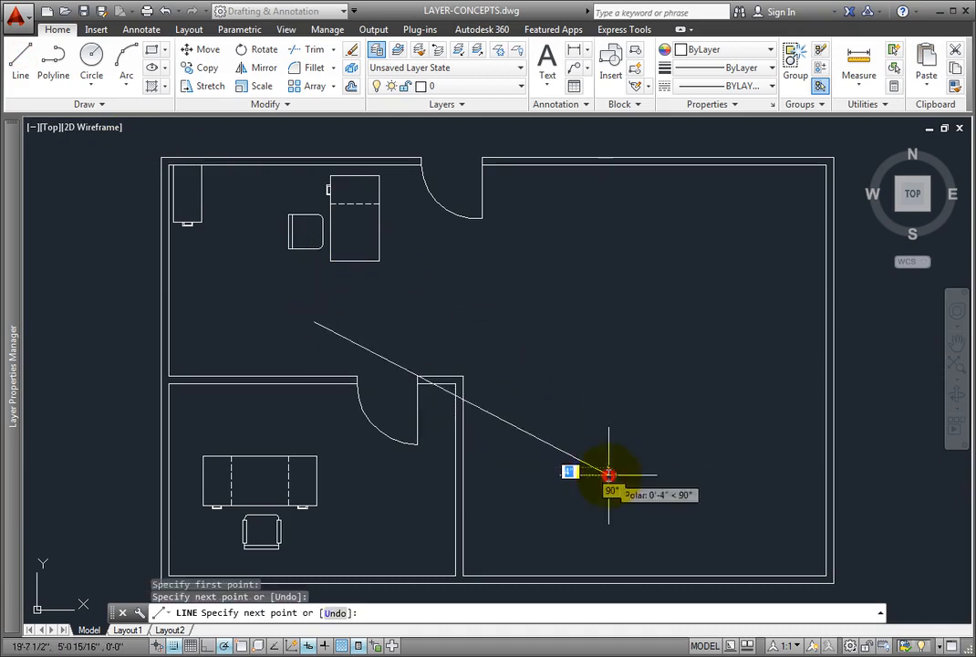
# Step: Turn off the FURNITURE layer during the Line command and end the line with a second segment to about 23'-2", 10'-10"
pyautogui.moveTo(14, 356)
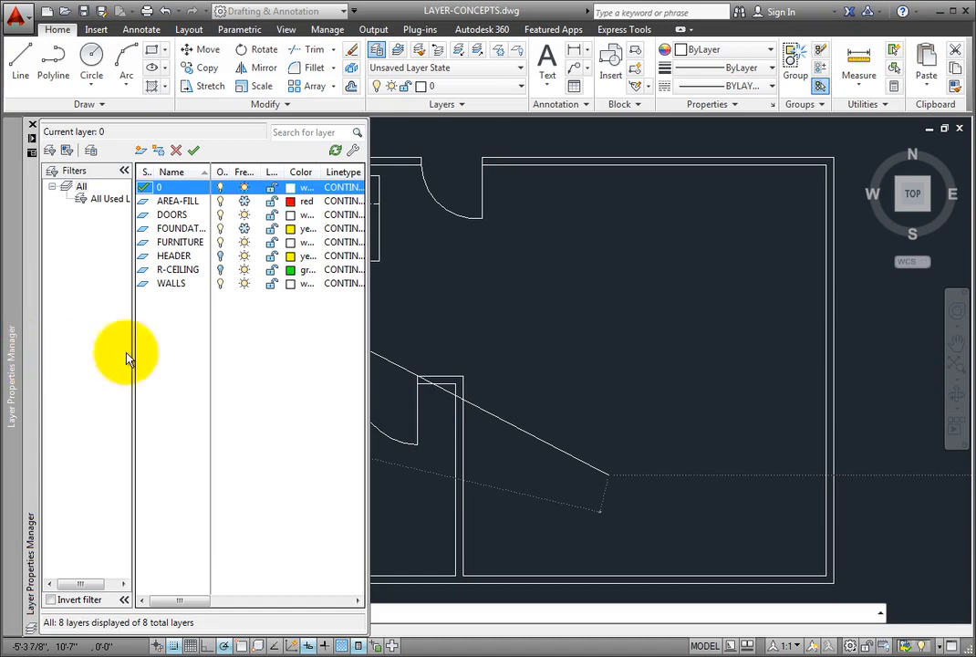
pyautogui.click(221, 248)
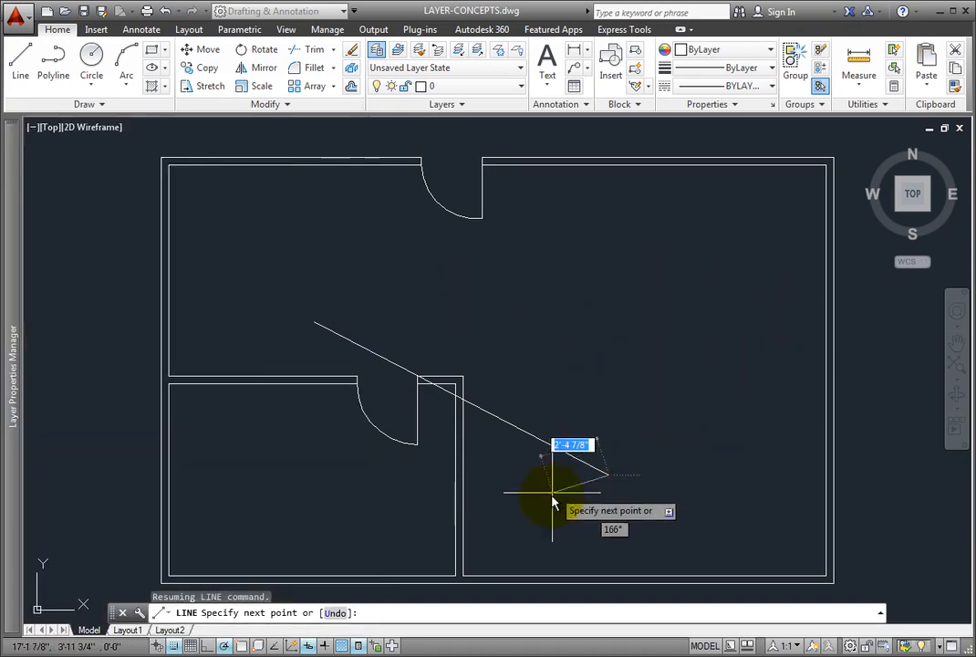
pyautogui.click(691, 345)
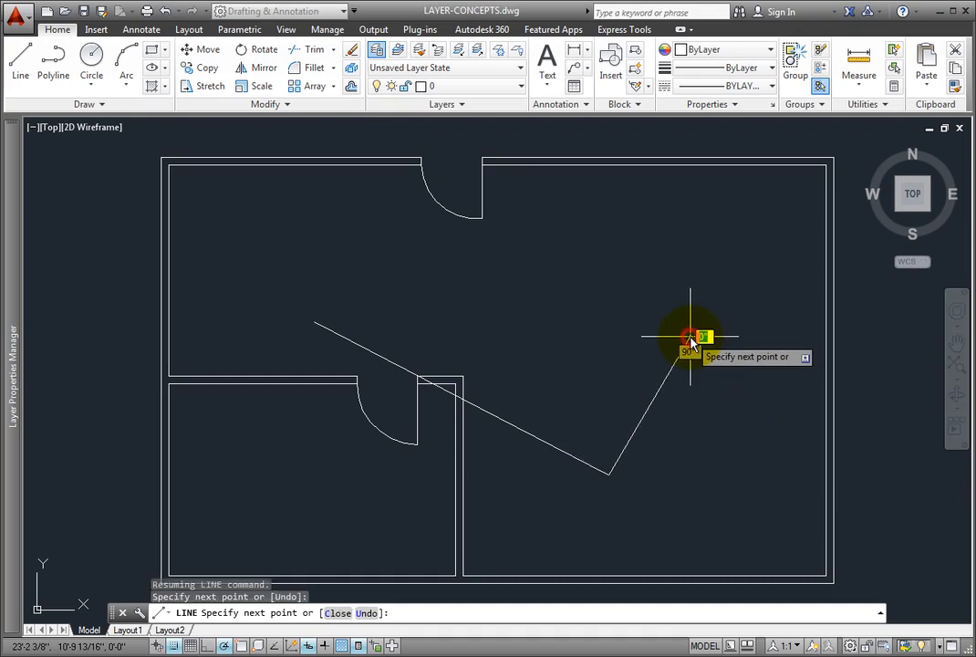
pyautogui.press('Escape')
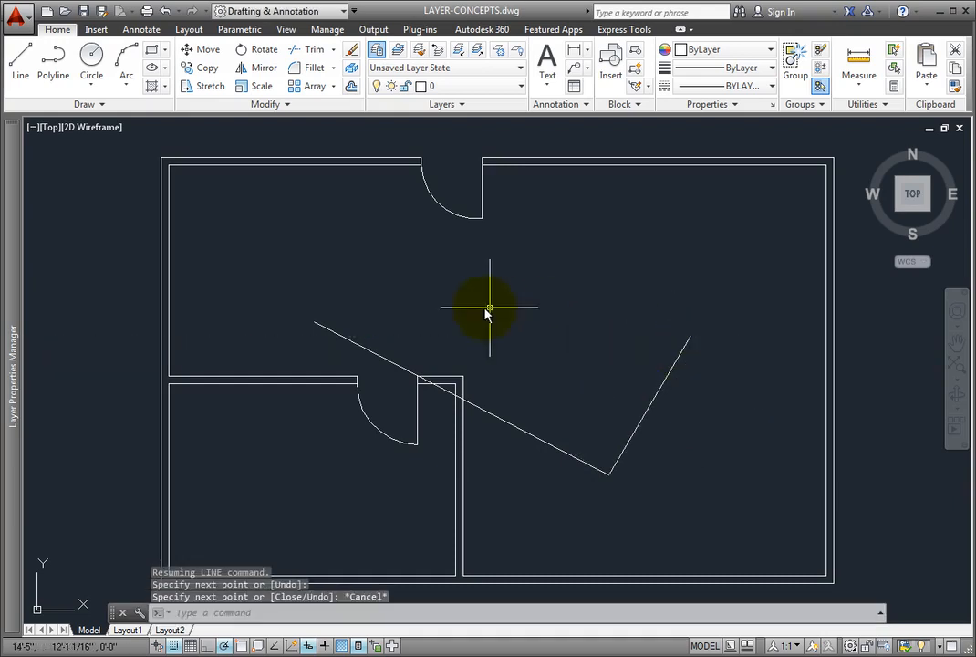
# Step: Undock the Layer Properties Manager so it floats over the drawing, and turn off its Auto-hide option
pyautogui.moveTo(15, 269)
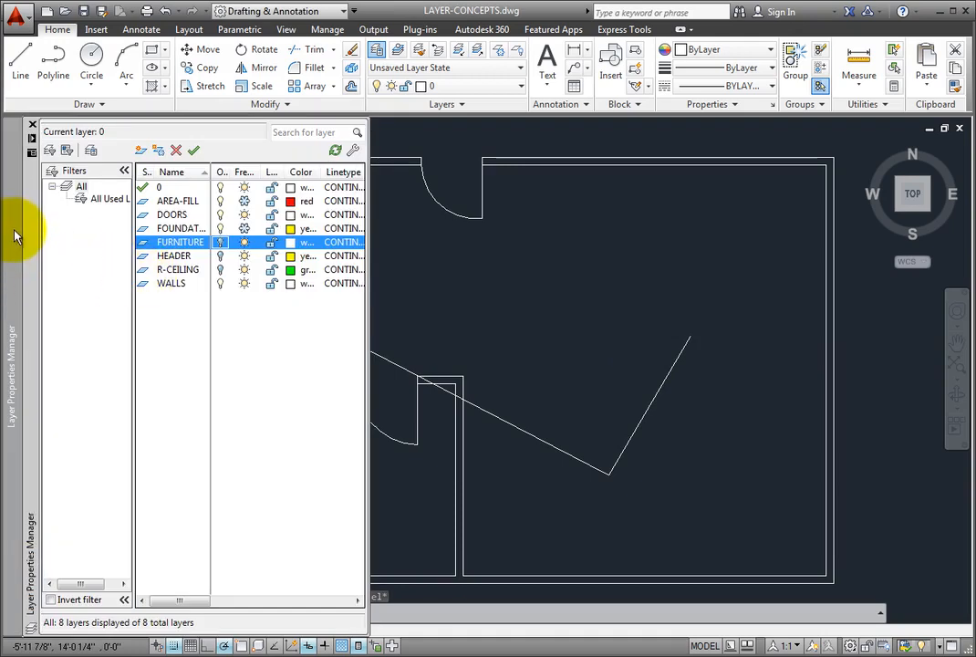
pyautogui.moveTo(28, 240); pyautogui.dragTo(160, 265)
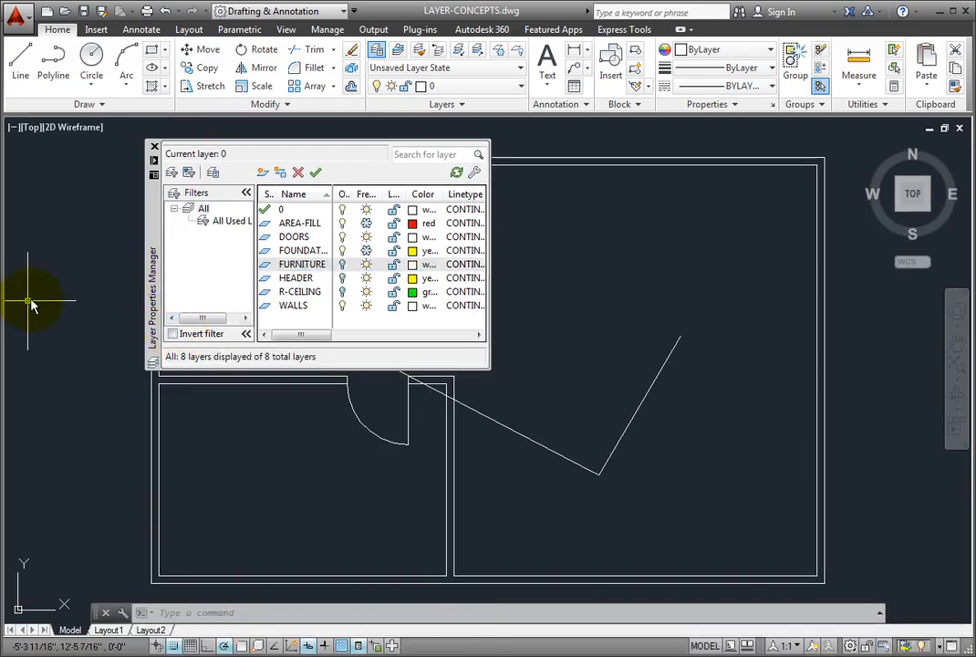
pyautogui.moveTo(153, 180)
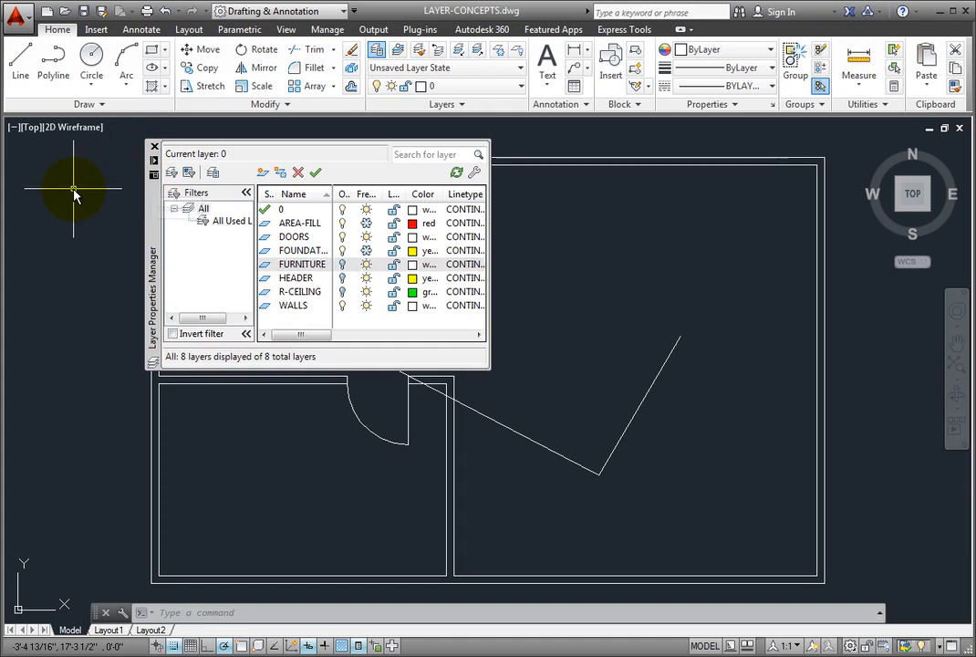
pyautogui.moveTo(154, 216)
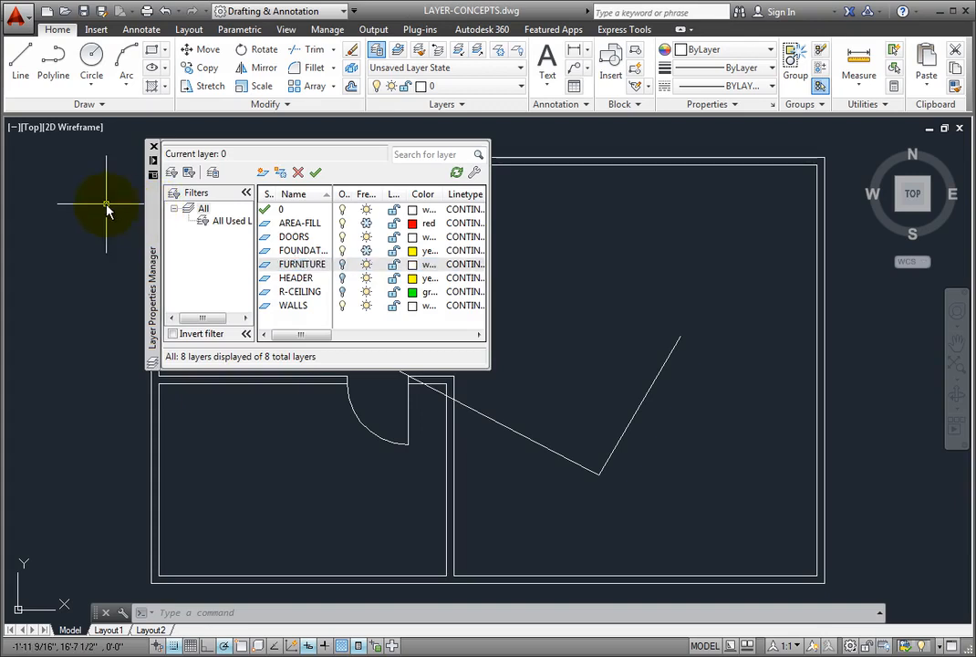
pyautogui.rightClick(153, 213)
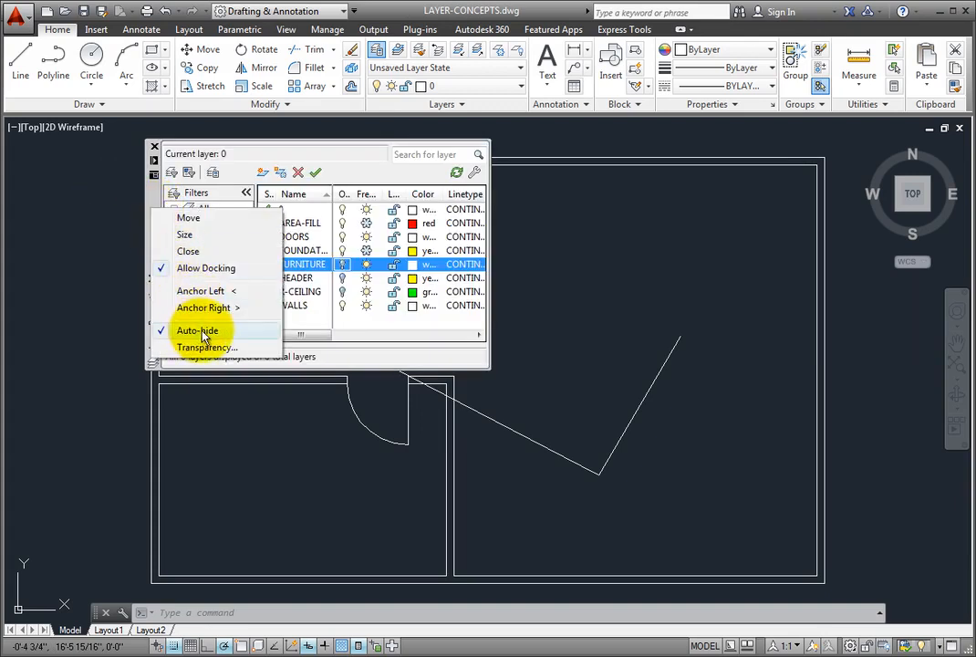
pyautogui.click(237, 334)
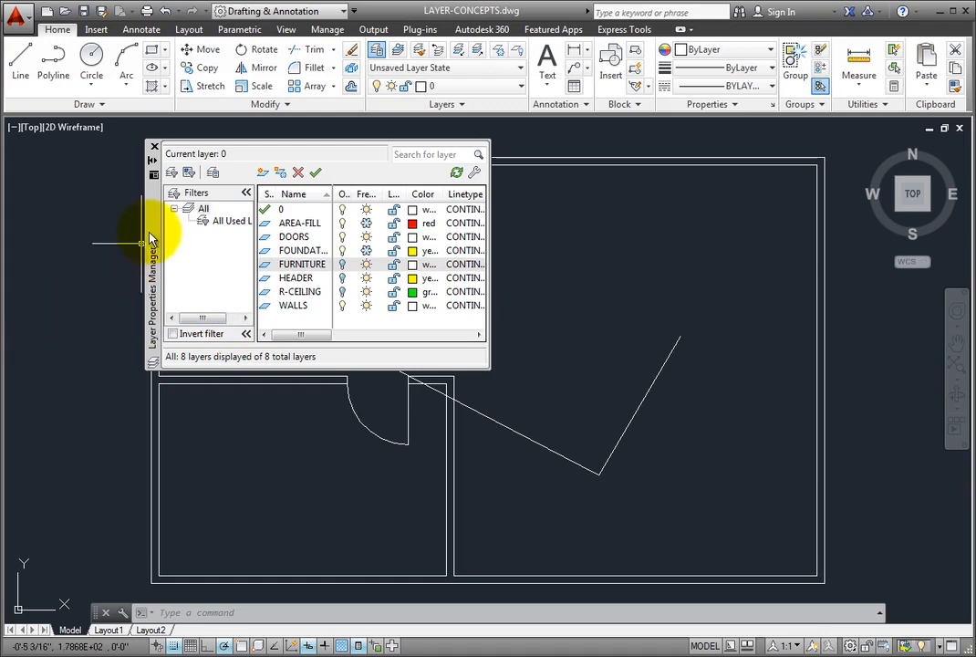
pyautogui.moveTo(154, 234)
pyautogui.mouseDown()
pyautogui.moveTo(78, 262)
pyautogui.moveTo(106, 389)
pyautogui.moveTo(347, 412)
pyautogui.moveTo(319, 344)
pyautogui.moveTo(148, 257)
pyautogui.moveTo(127, 222)
pyautogui.moveTo(124, 235)
pyautogui.mouseUp()
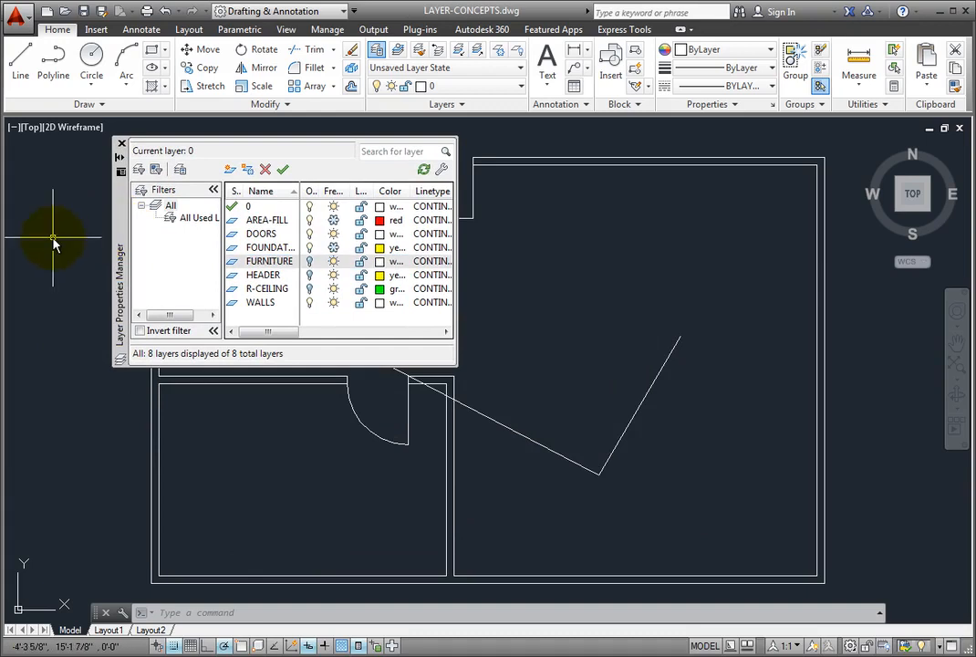
# Step: Open the palette's Transparency settings, move the dialog clear of the palette and set the general opacity to 30%
pyautogui.rightClick(121, 217)
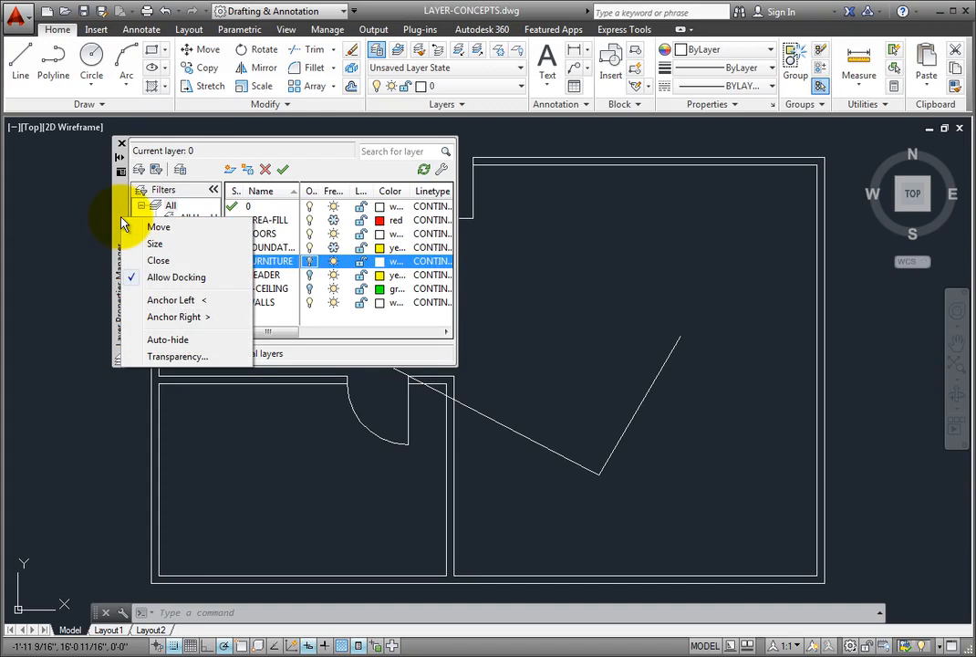
pyautogui.click(178, 357)
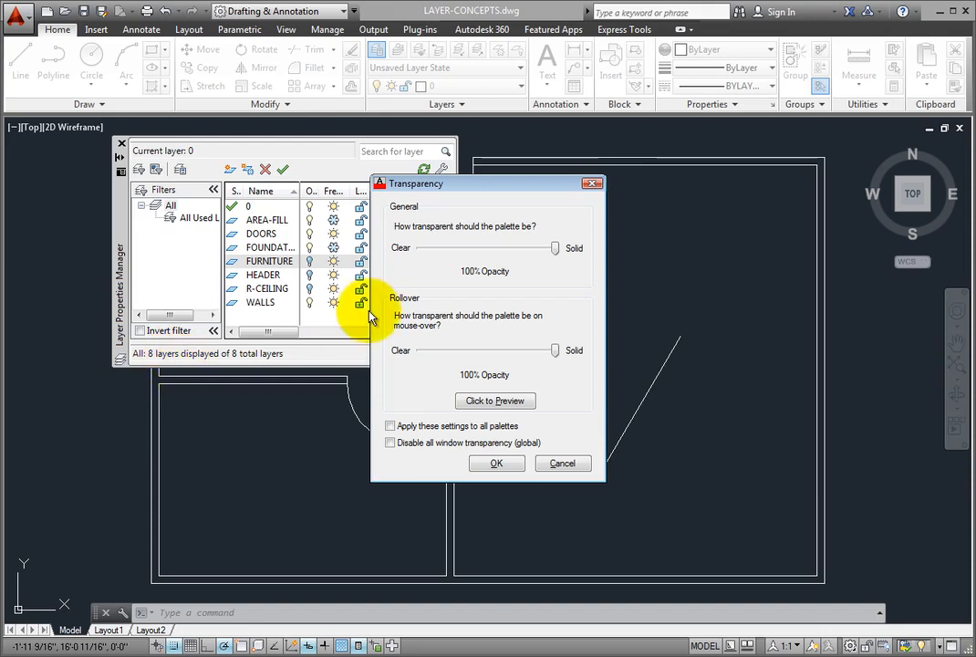
pyautogui.moveTo(491, 186); pyautogui.dragTo(664, 142)
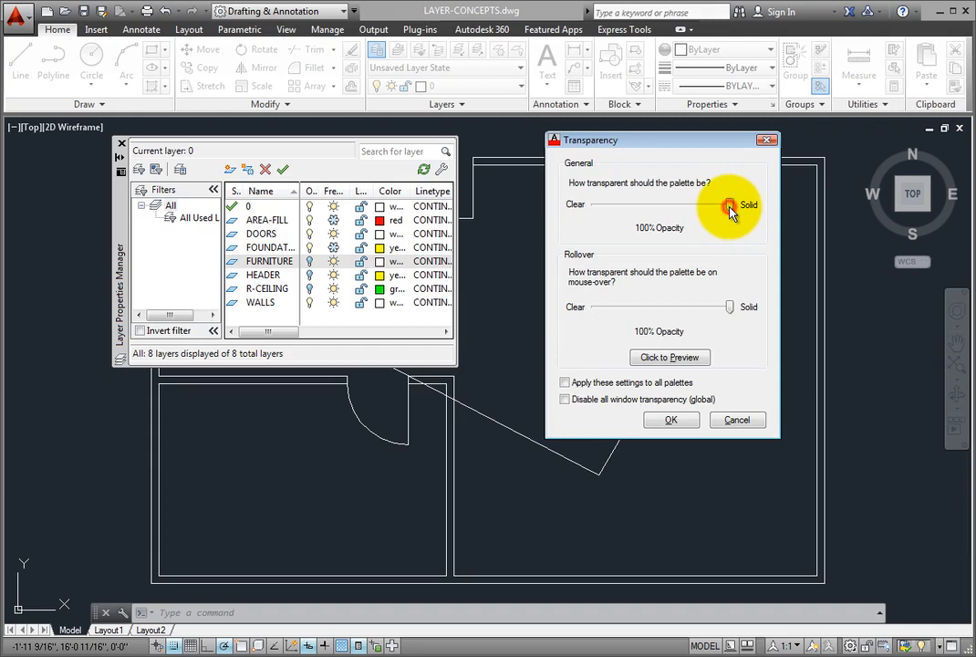
pyautogui.moveTo(730, 208); pyautogui.dragTo(627, 213)
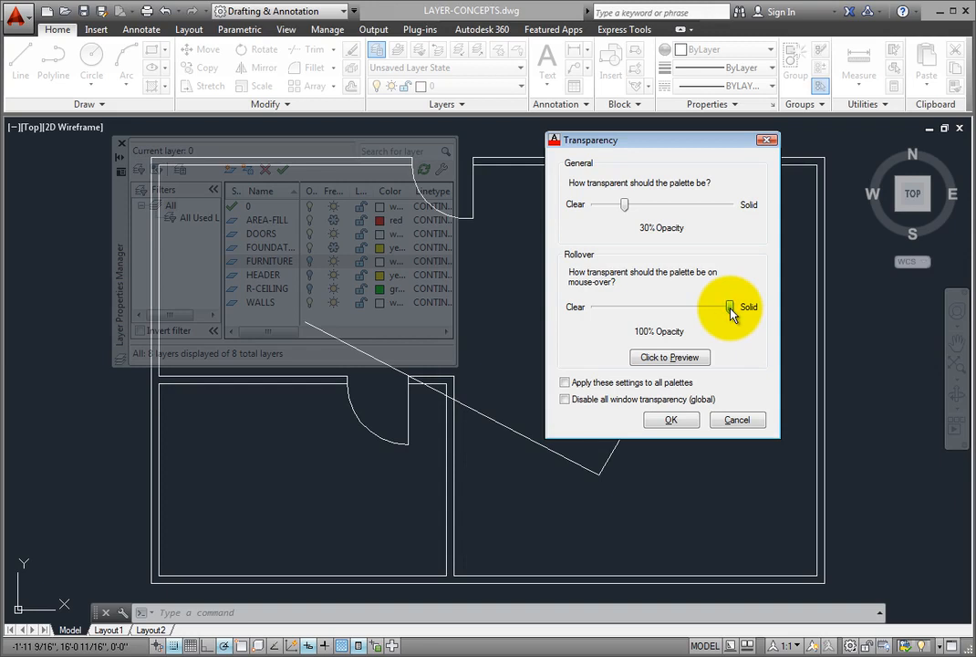
# Step: Preview the palette's rollover transparency at 99% opacity and at 100% opacity
pyautogui.moveTo(730, 307); pyautogui.dragTo(728, 308)
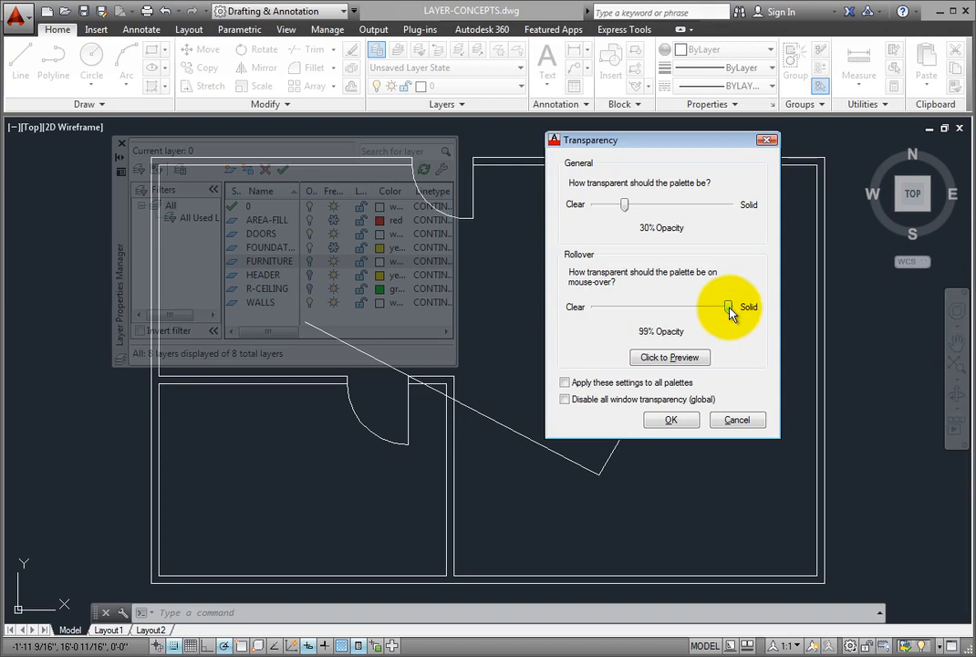
pyautogui.click(673, 359)
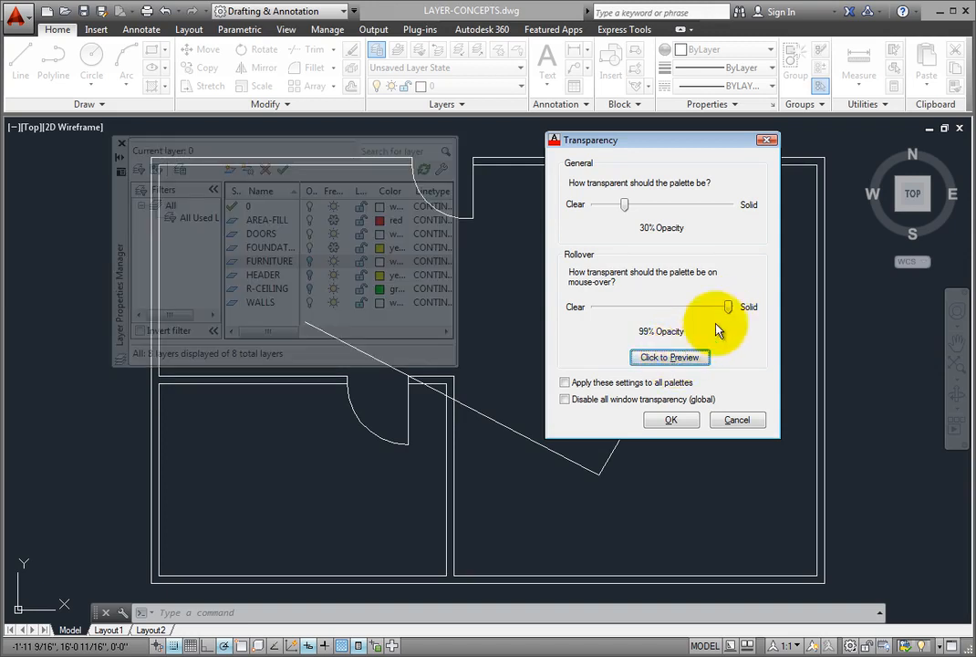
pyautogui.moveTo(730, 311); pyautogui.dragTo(741, 316)
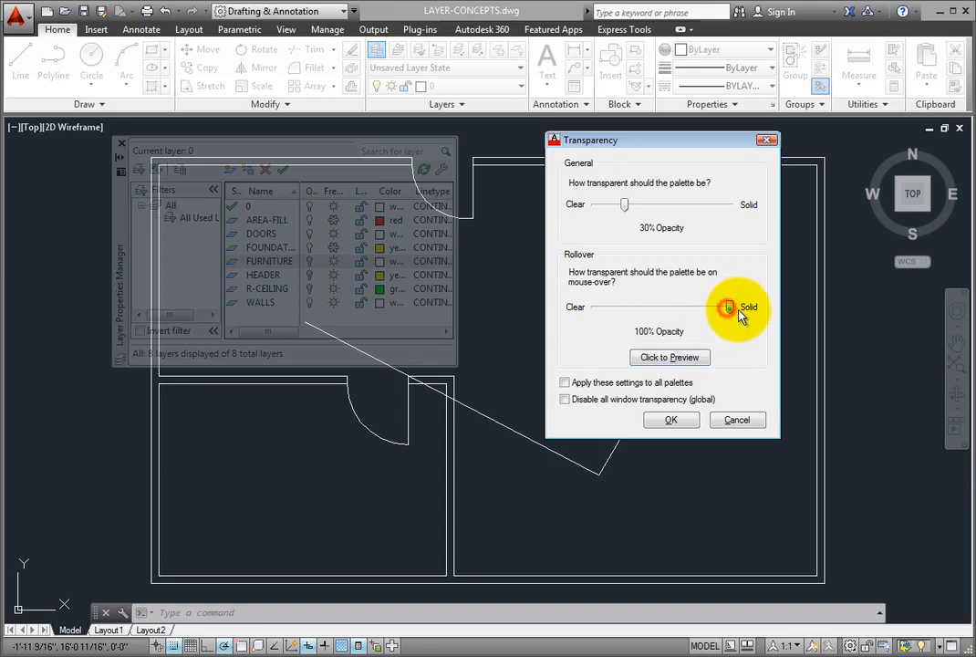
pyautogui.click(679, 358)
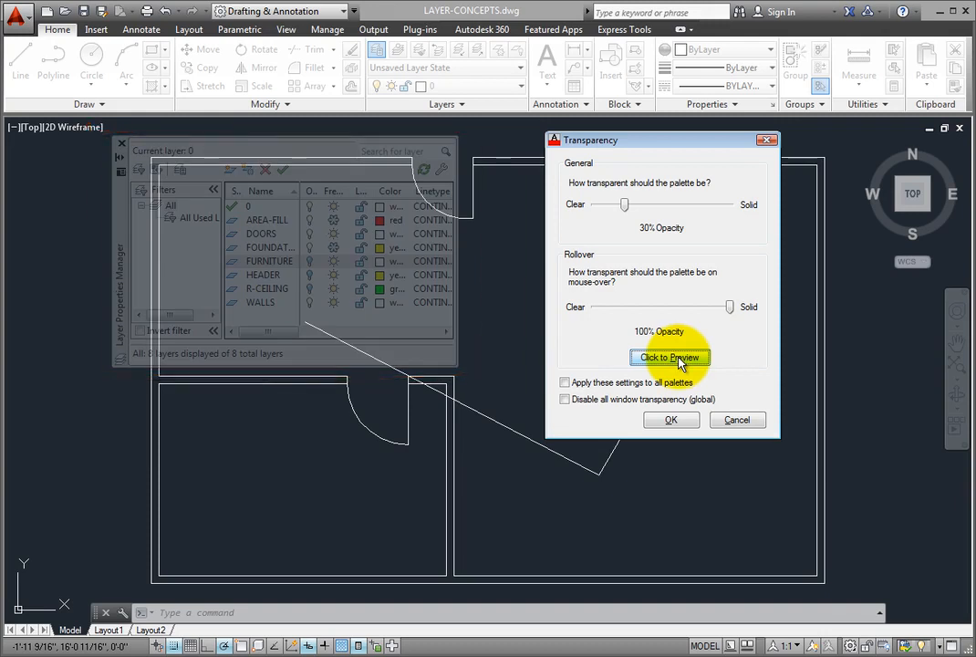
# Step: Set the palette's rollover opacity to 60% and preview the mouse-over effect
pyautogui.click(730, 307)
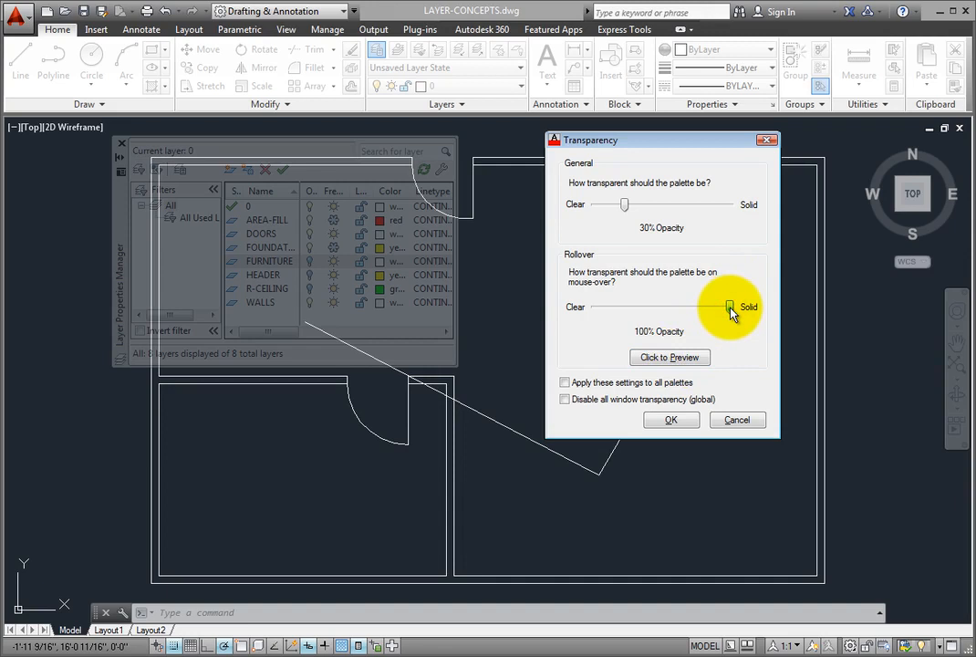
pyautogui.moveTo(716, 311); pyautogui.dragTo(670, 310)
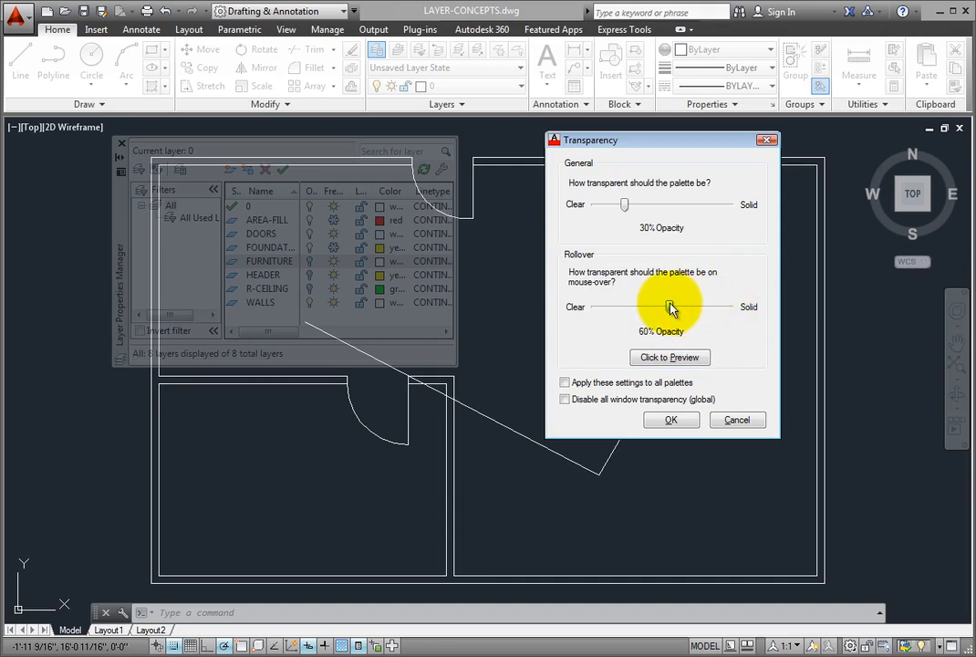
pyautogui.click(671, 358)
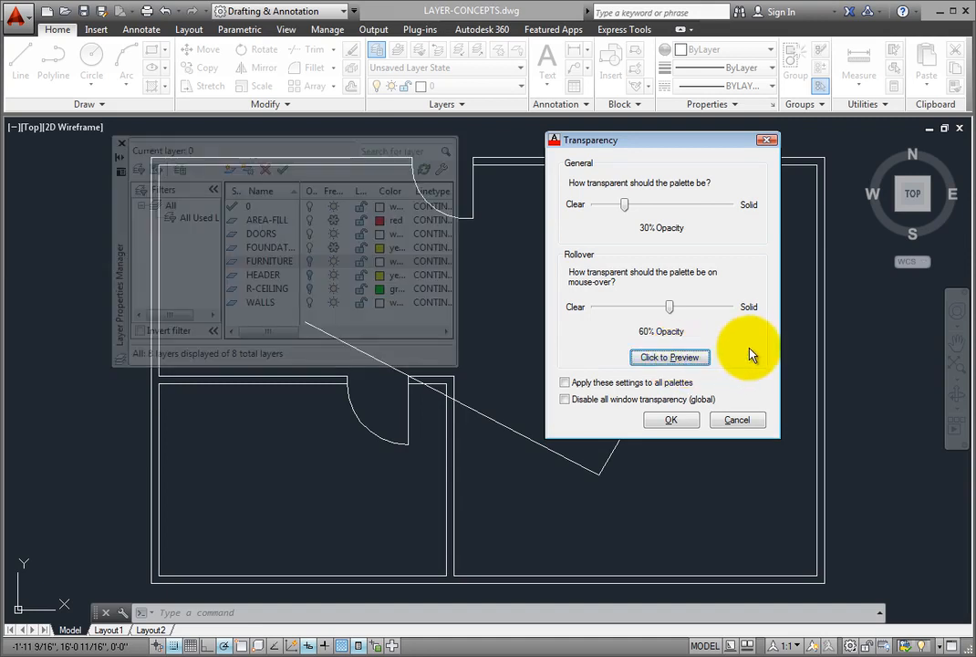
# Step: Set the palette's general opacity to 75% and rollover opacity to 100%, and apply the transparency settings
pyautogui.moveTo(624, 206); pyautogui.dragTo(692, 218)
pyautogui.moveTo(694, 307); pyautogui.dragTo(741, 312)
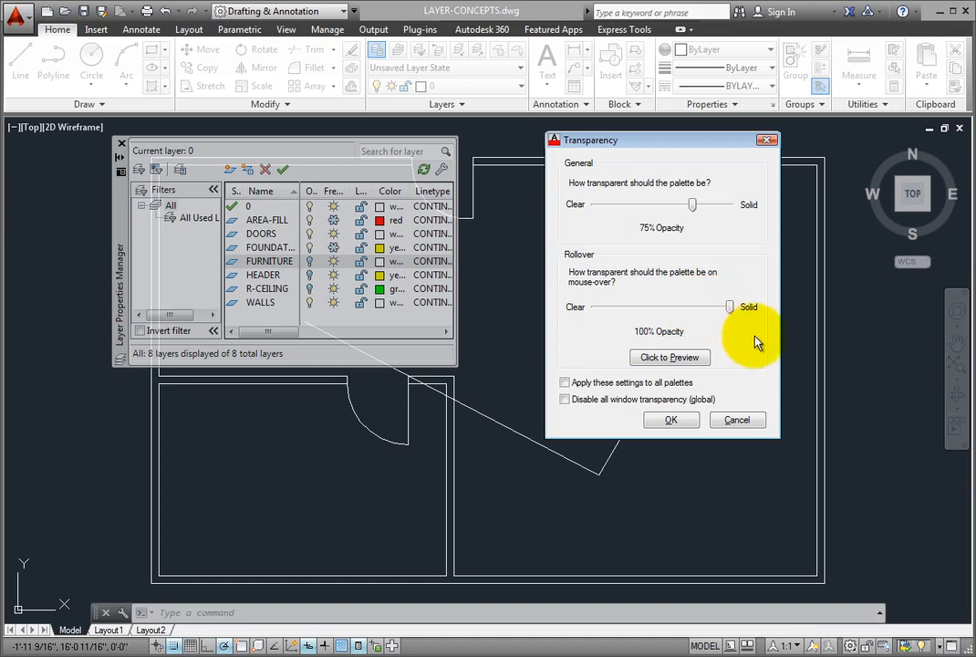
pyautogui.click(686, 421)
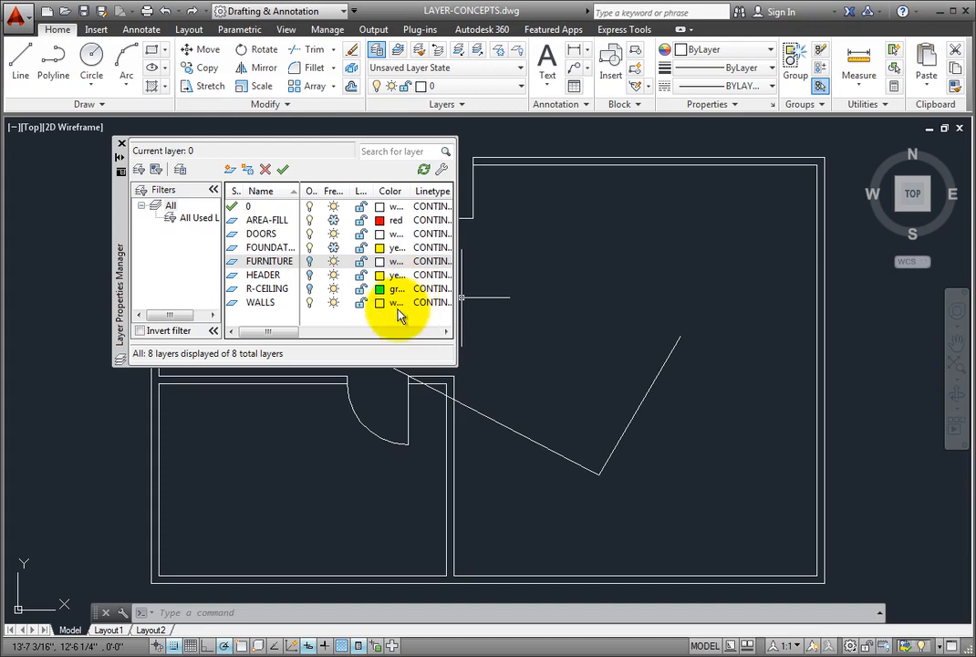
# Step: Turn the FURNITURE layer back on
pyautogui.click(311, 262)
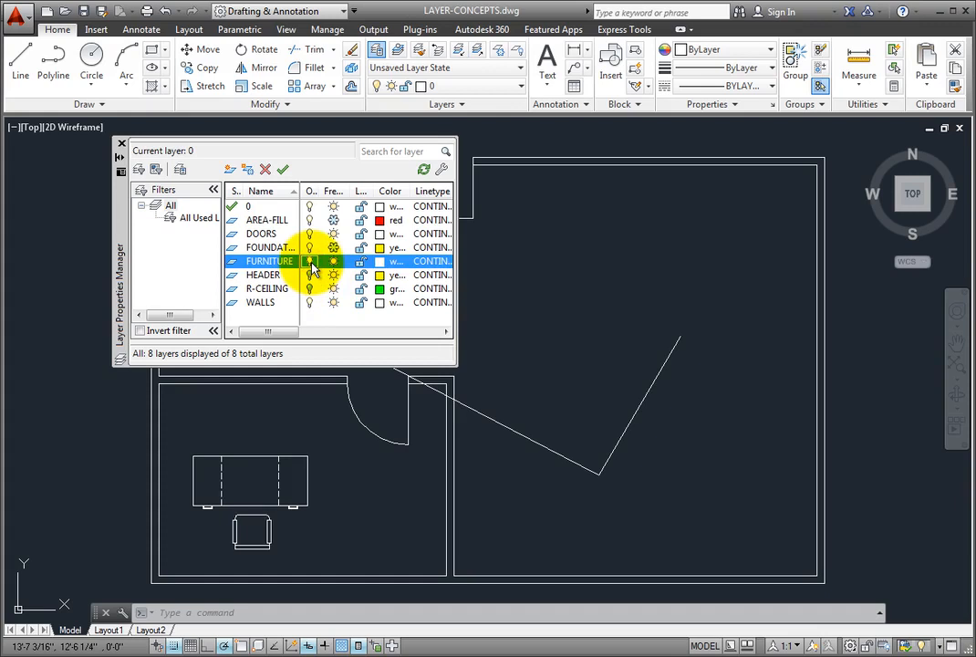
# Step: Set the FURNITURE layer's color to green, then switch the layer off and back on
pyautogui.click(380, 262)
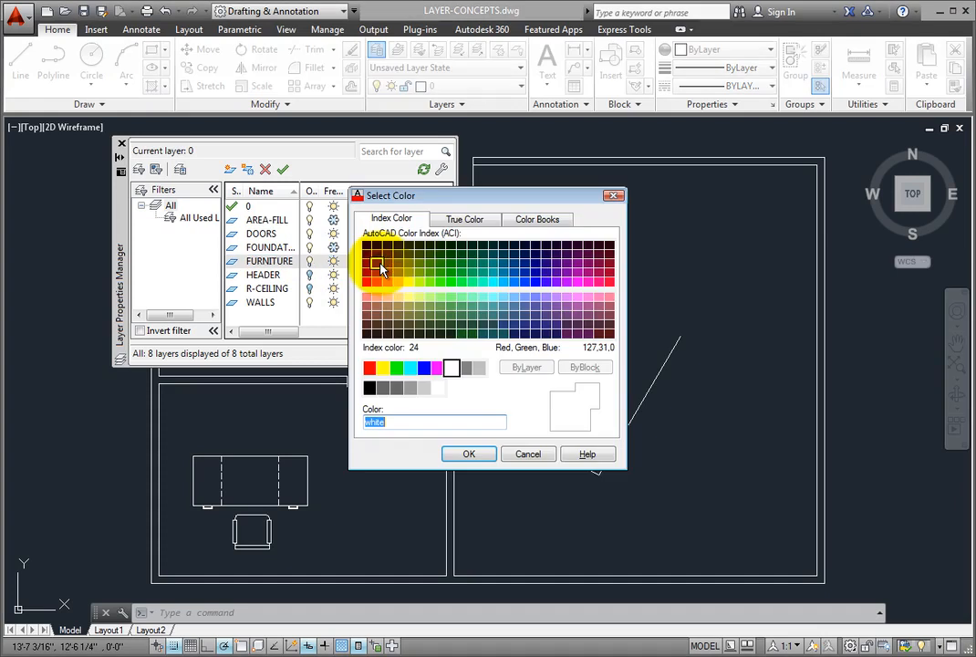
pyautogui.click(397, 369)
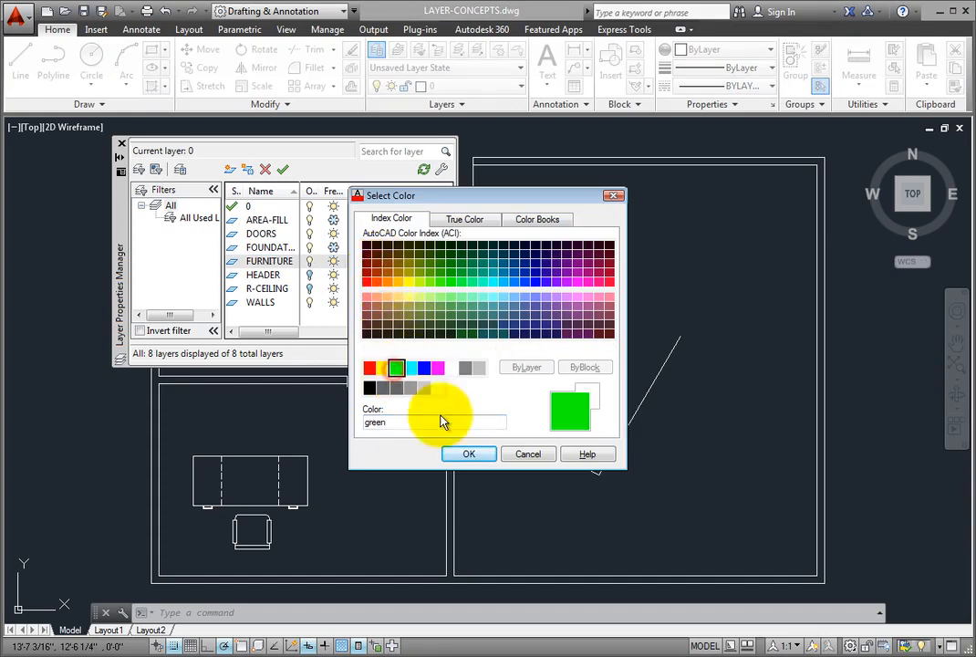
pyautogui.click(461, 454)
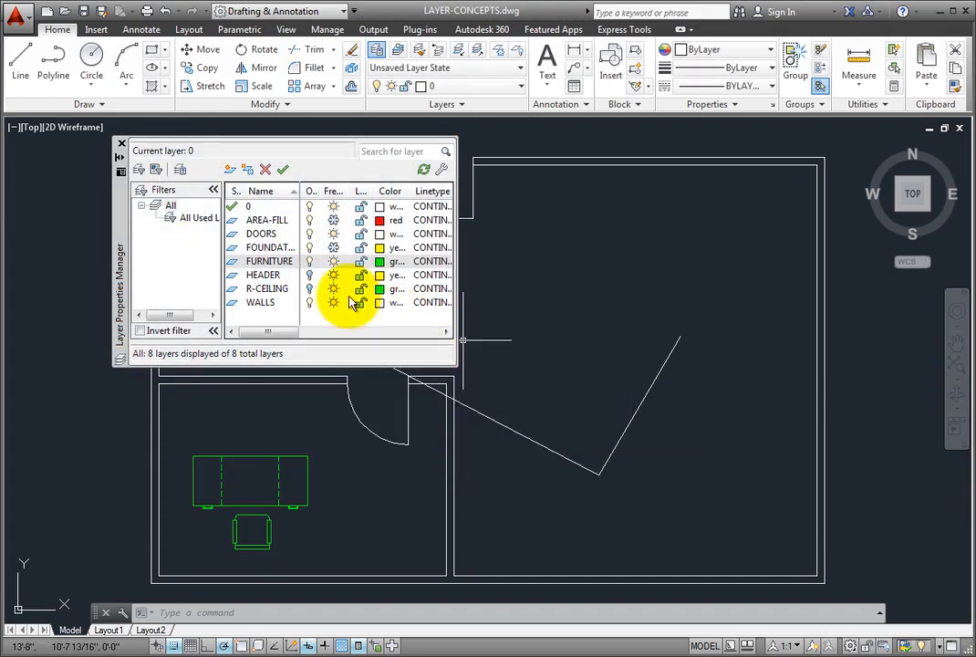
pyautogui.click(310, 261)
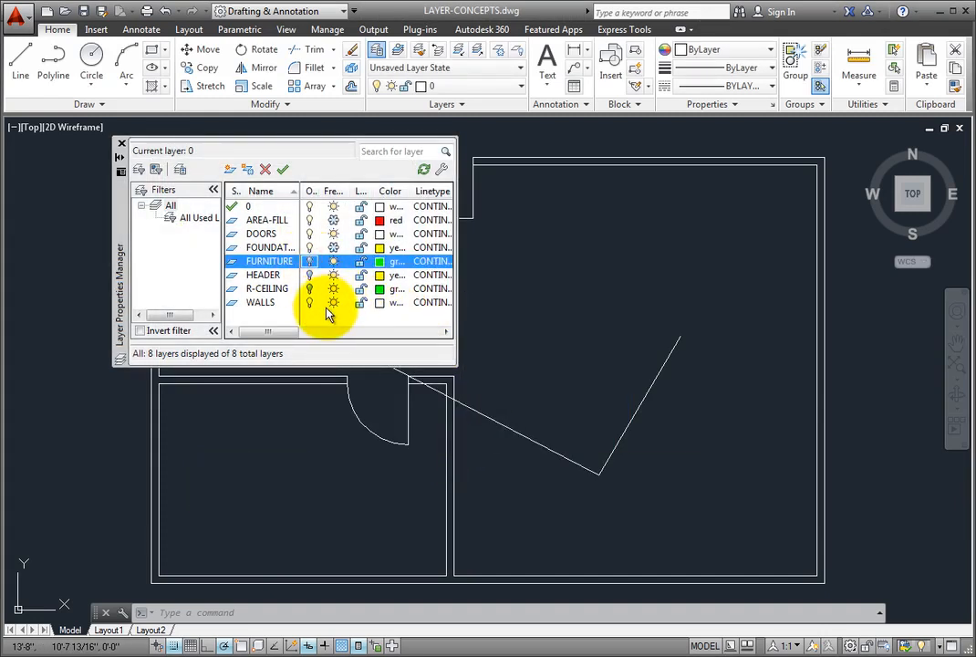
pyautogui.click(311, 262)
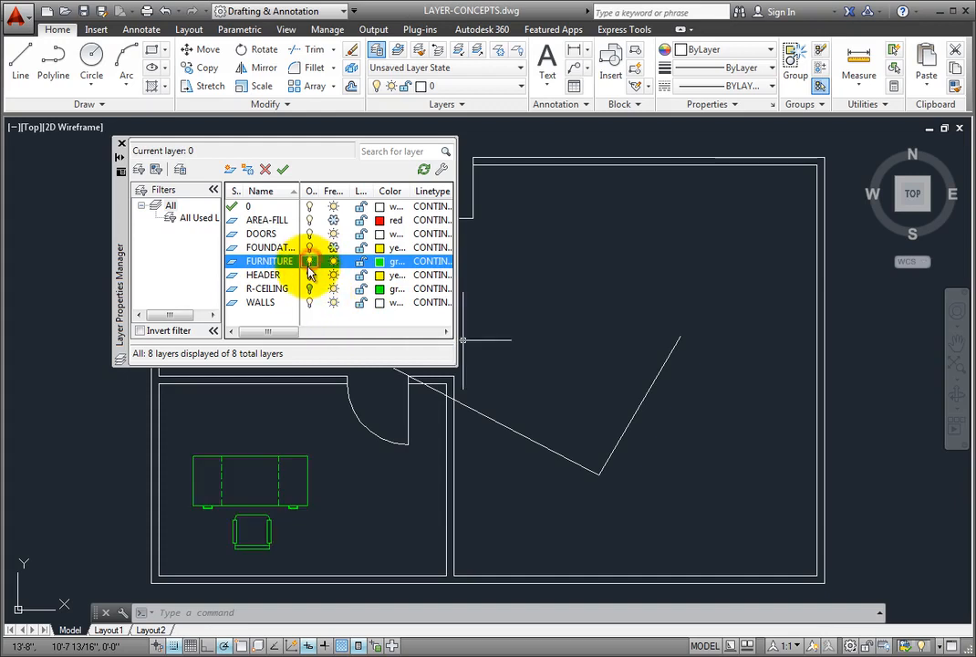
# Step: Set the FURNITURE layer's color back to white
pyautogui.click(380, 268)
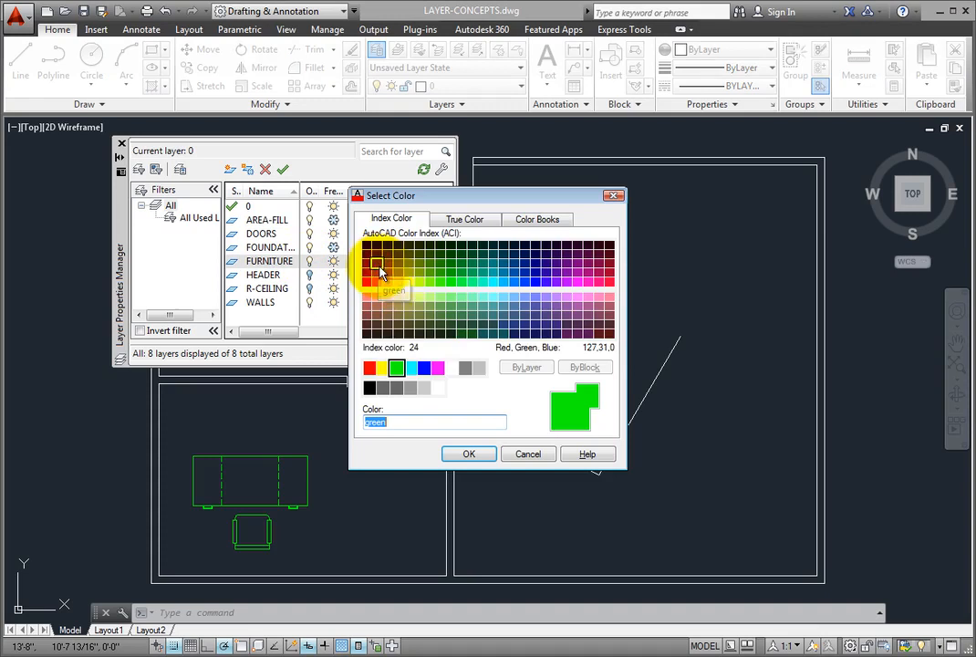
pyautogui.click(453, 370)
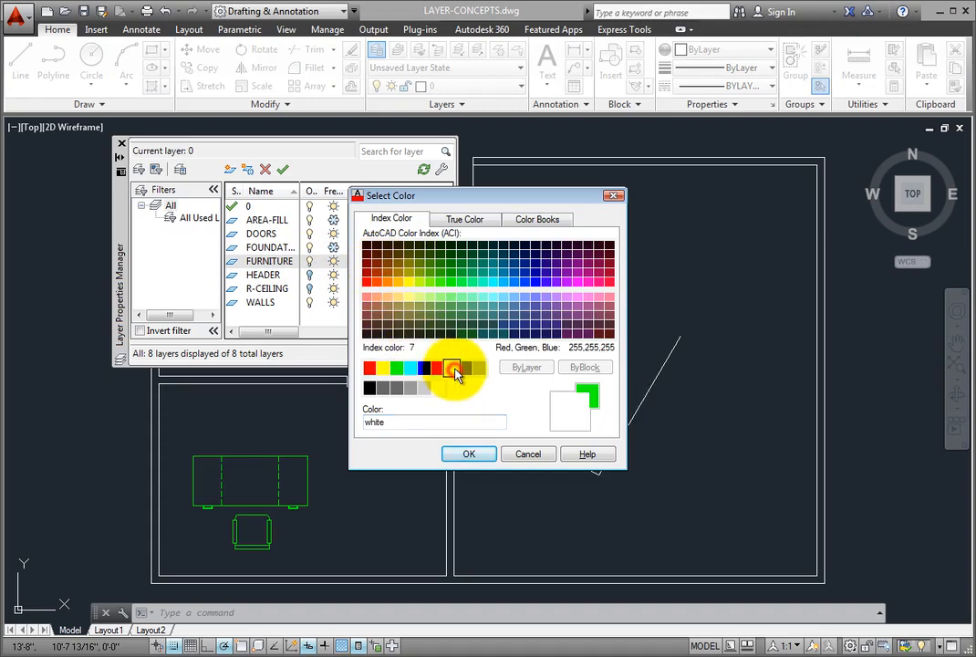
pyautogui.click(466, 454)
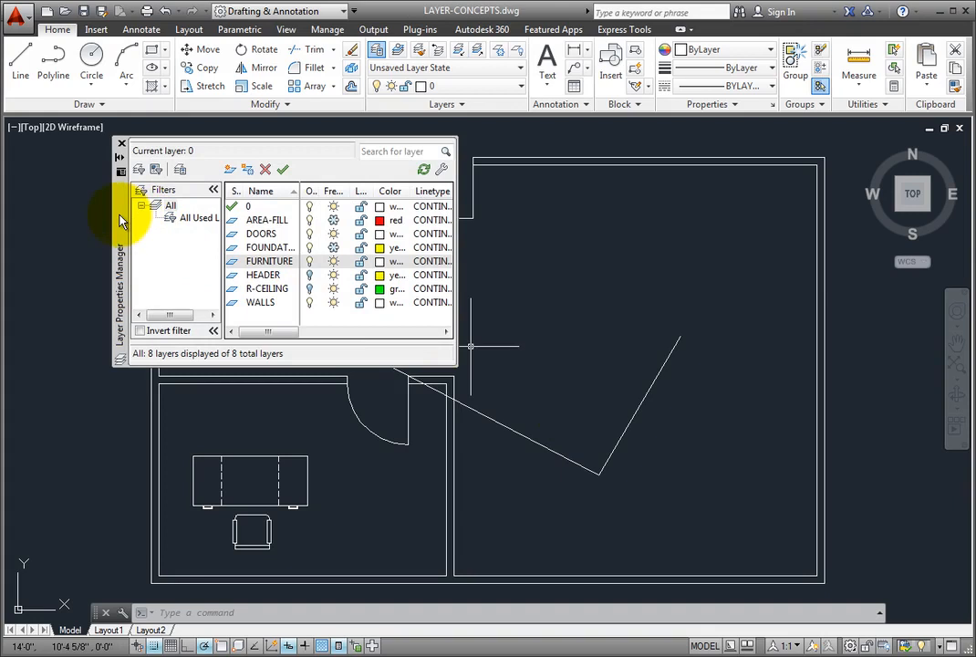
# Step: Anchor the Layer Properties Manager palette to the left side of the drawing area
pyautogui.rightClick(122, 219)
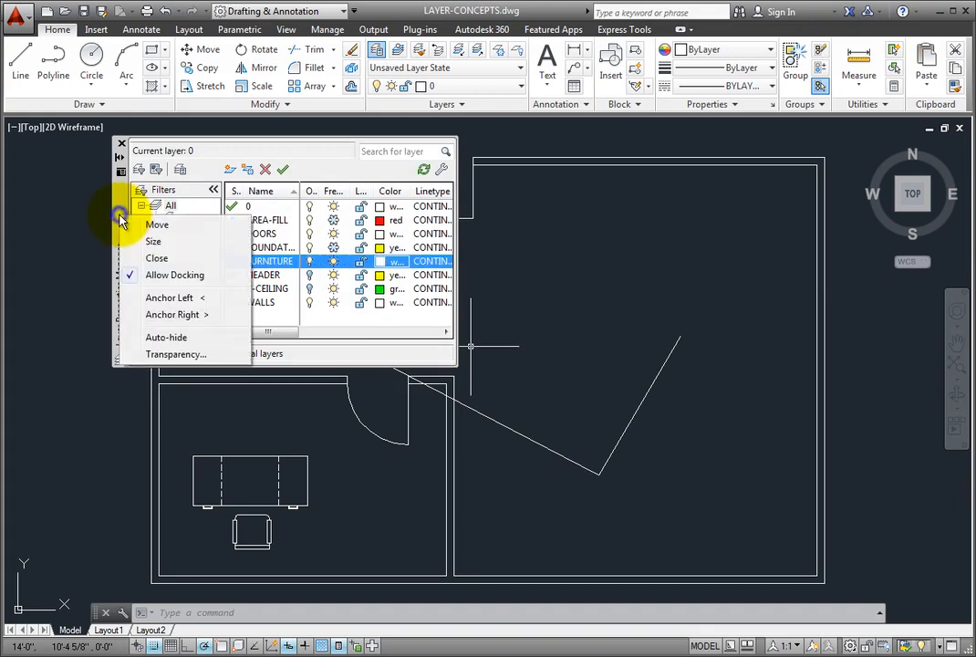
pyautogui.click(174, 299)
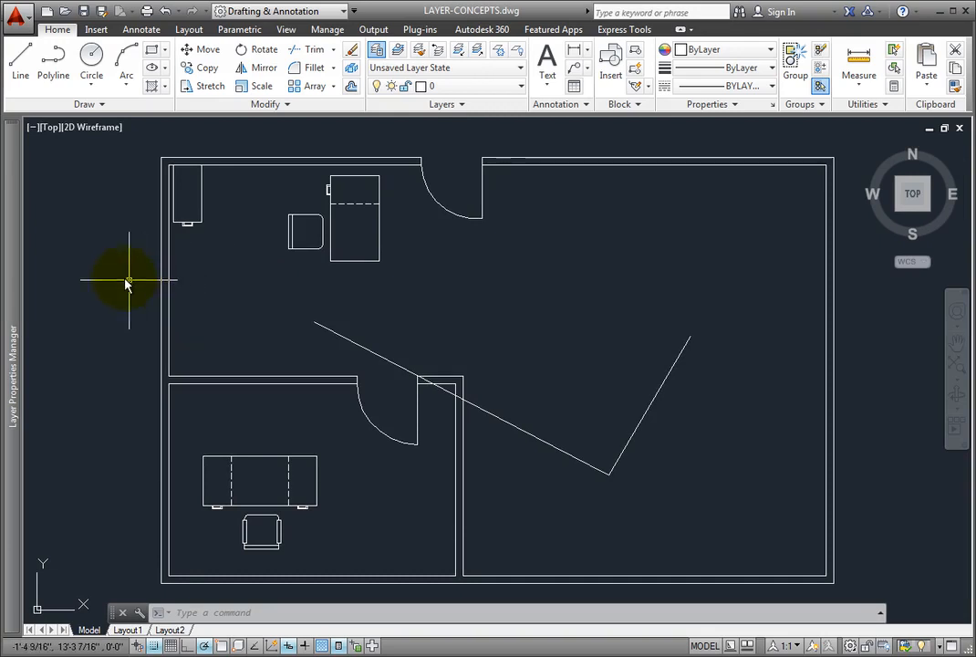
# Step: Roll out the anchored Layer Properties Manager palette and switch the WALLS layer off and back on
pyautogui.moveTo(17, 274)
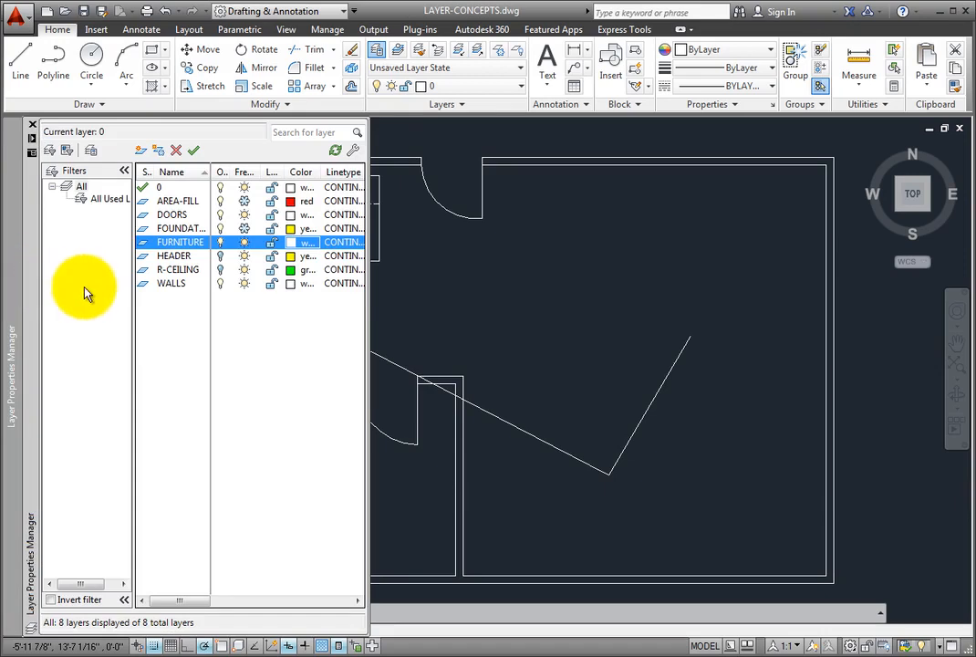
pyautogui.click(219, 282)
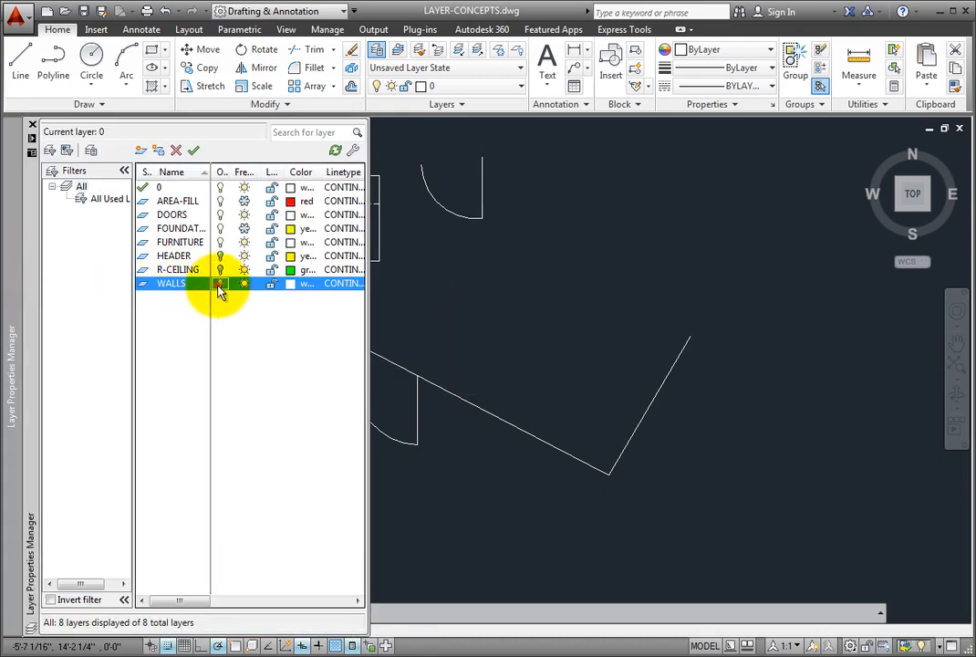
pyautogui.click(219, 284)
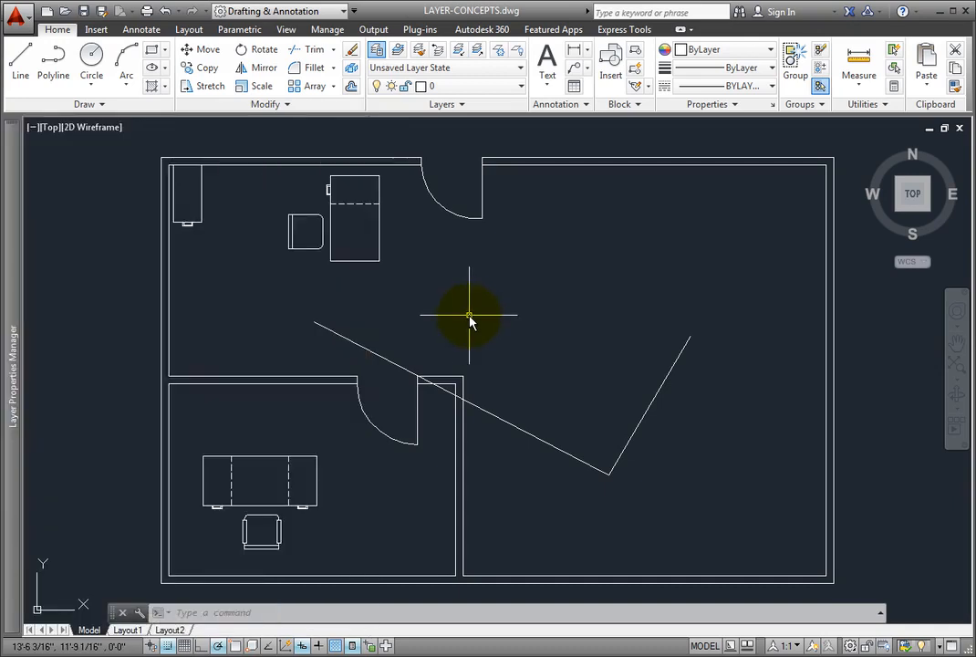